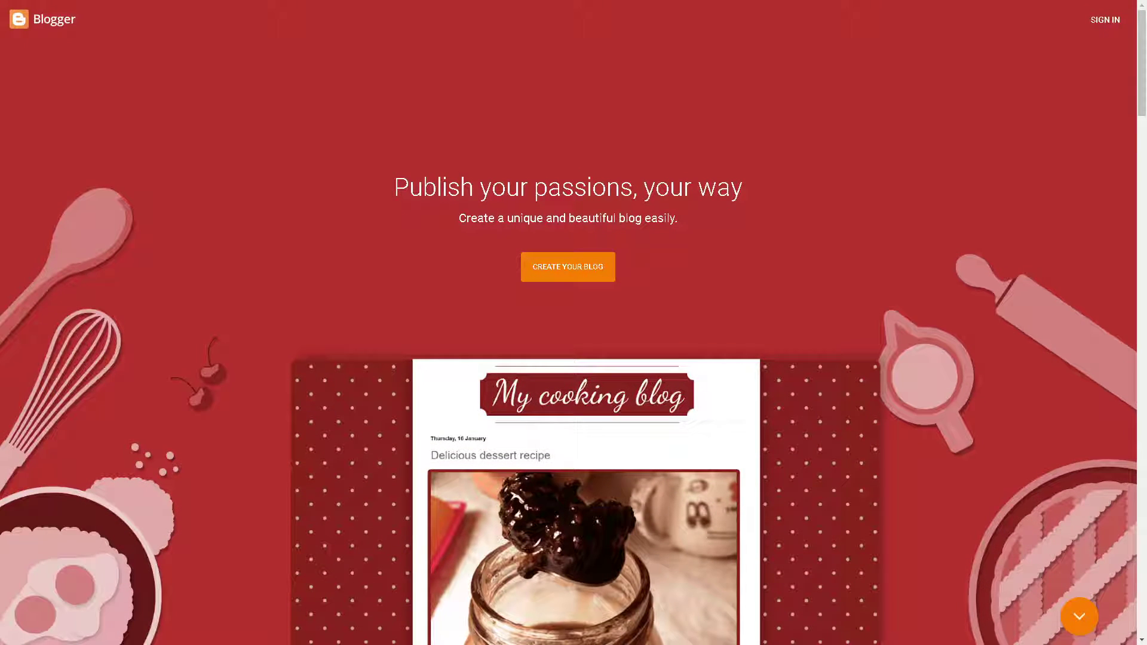
Step: Scroll down the Blogger homepage on the way to the blog's posts dashboard
{"action": "scroll", "coordinate": [567, 323], "scroll_direction": "down", "scroll_amount": 15}
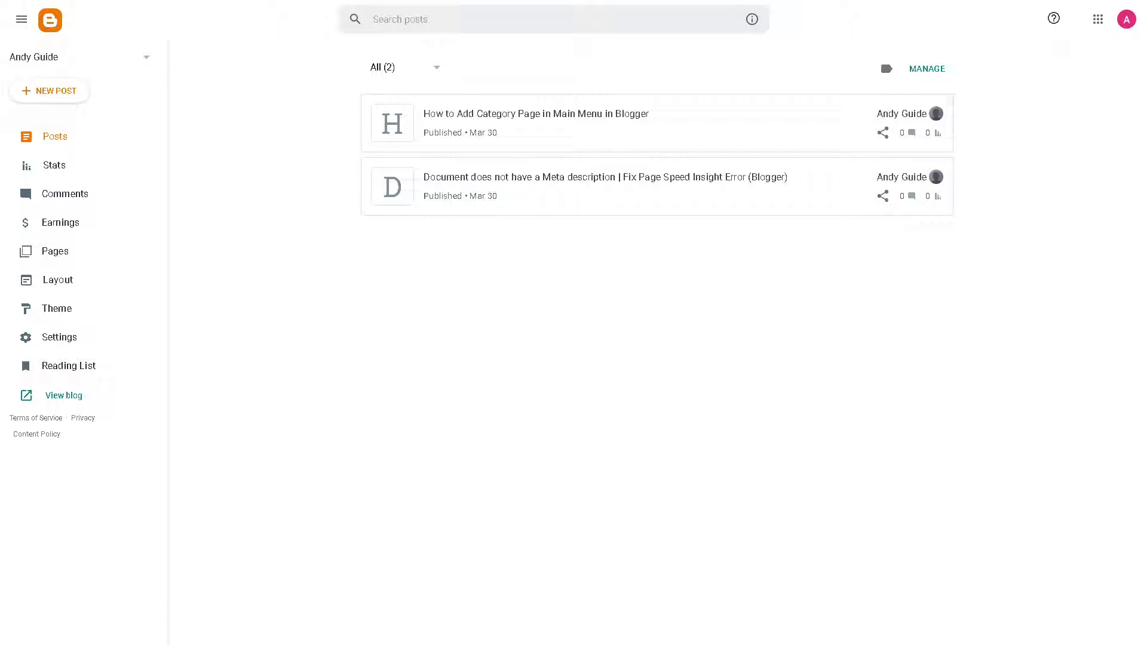
Step: Create a new post with pasted body text and title 'How to Redirect URL in Blogger', then publish it
{"action": "left_click", "coordinate": [51, 99]}
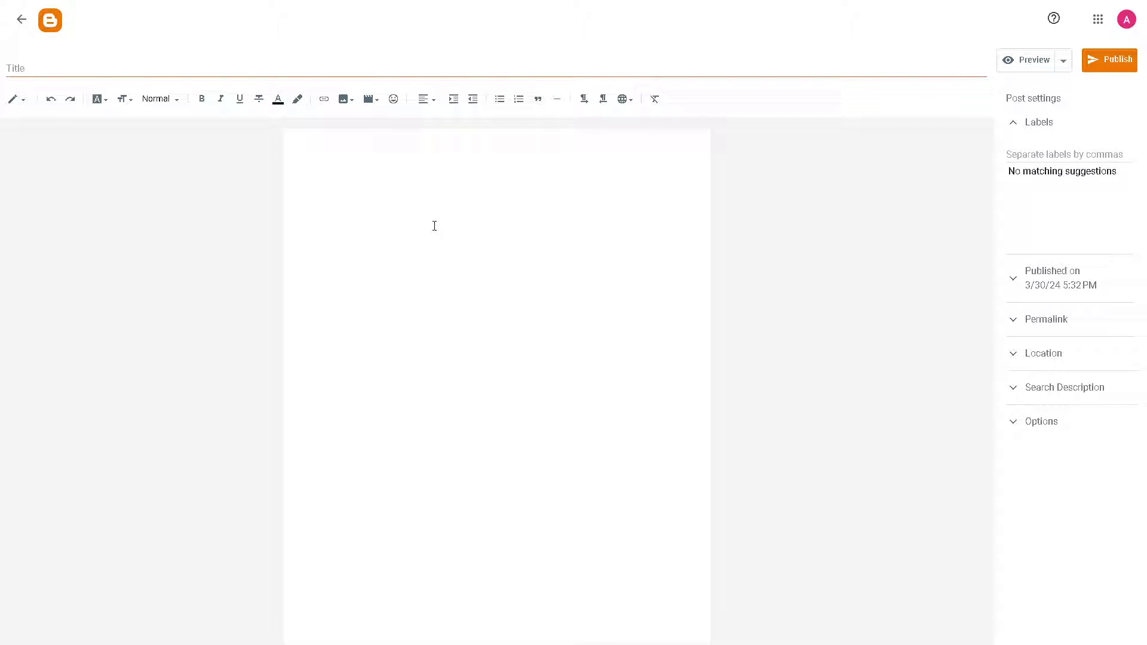
{"action": "left_click", "coordinate": [428, 225]}
{"action": "type", "text": "How to Redirect URL in Blogger"}
{"action": "left_click", "coordinate": [44, 69]}
{"action": "type", "text": "How to Redirect URL in Blogger"}
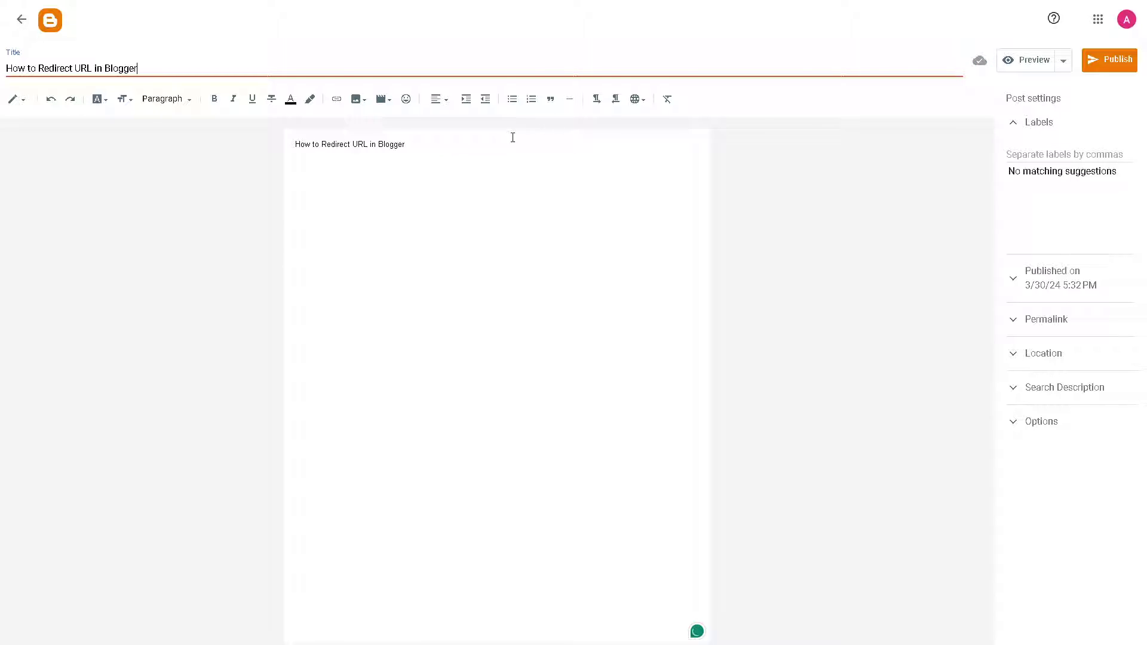
{"action": "left_click", "coordinate": [1116, 59]}
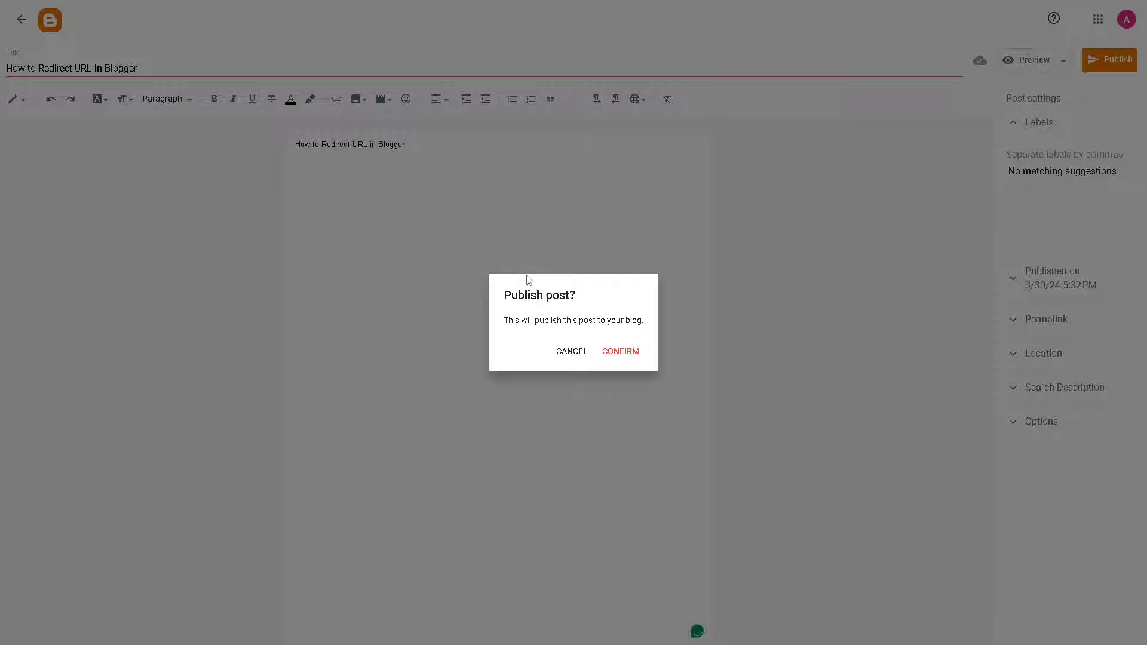
{"action": "left_click", "coordinate": [620, 353]}
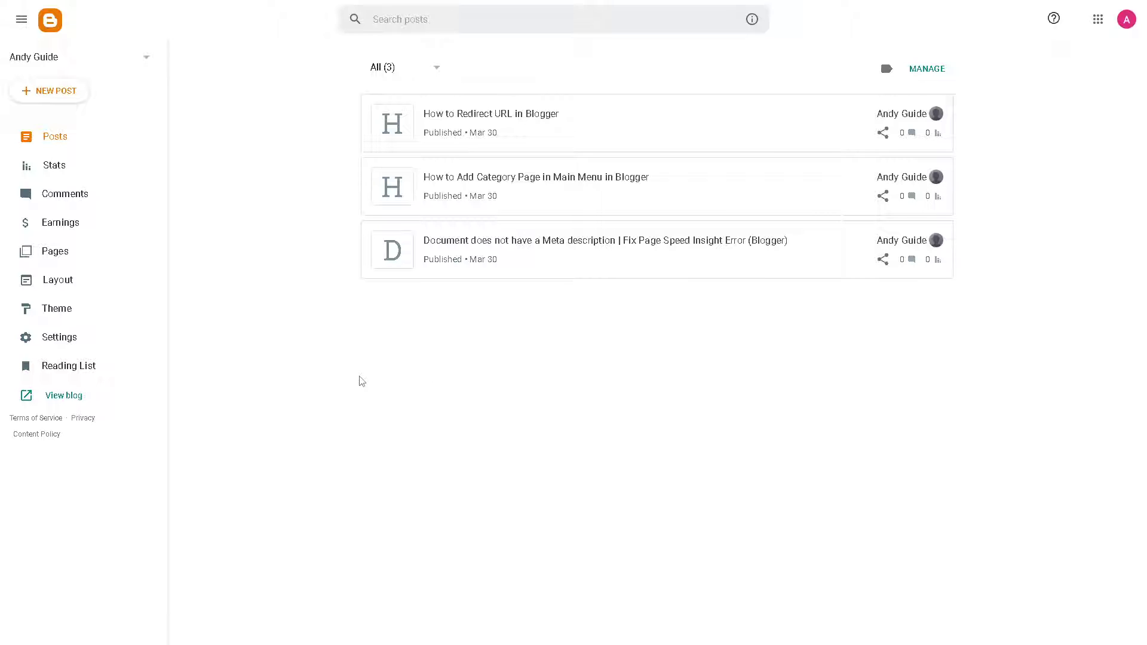
{"action": "mouse_move", "coordinate": [491, 131]}
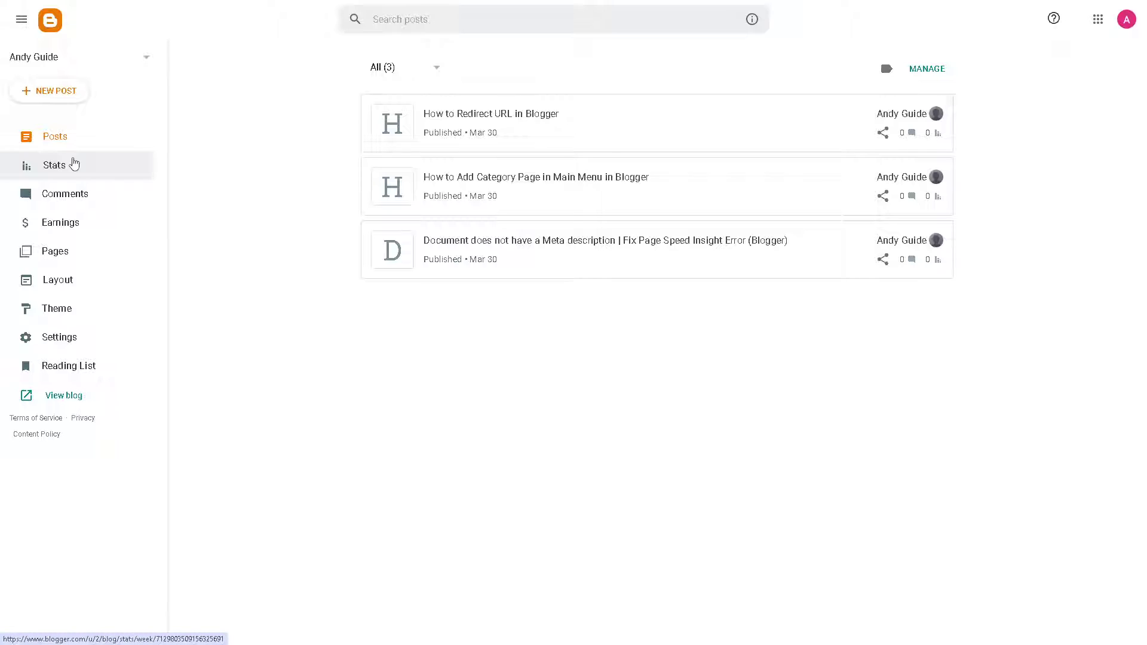
Step: In the blog's Settings, switch HTTPS redirect on and scroll down to Errors and redirects
{"action": "left_click", "coordinate": [52, 337]}
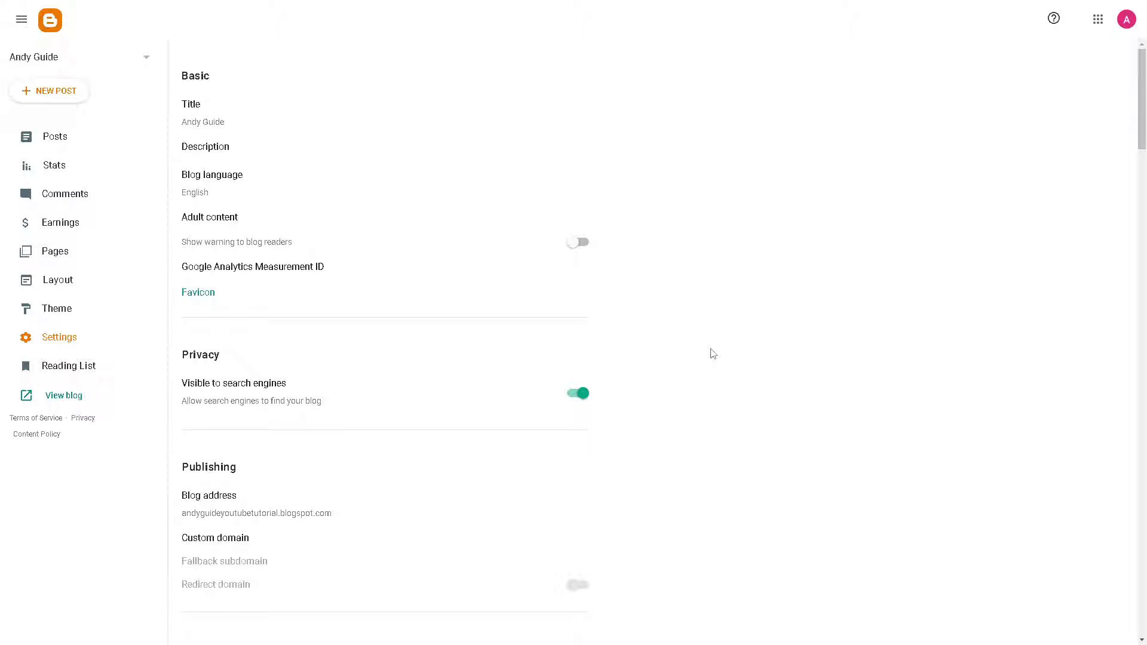
{"action": "scroll", "coordinate": [378, 325], "scroll_direction": "down", "scroll_amount": 2}
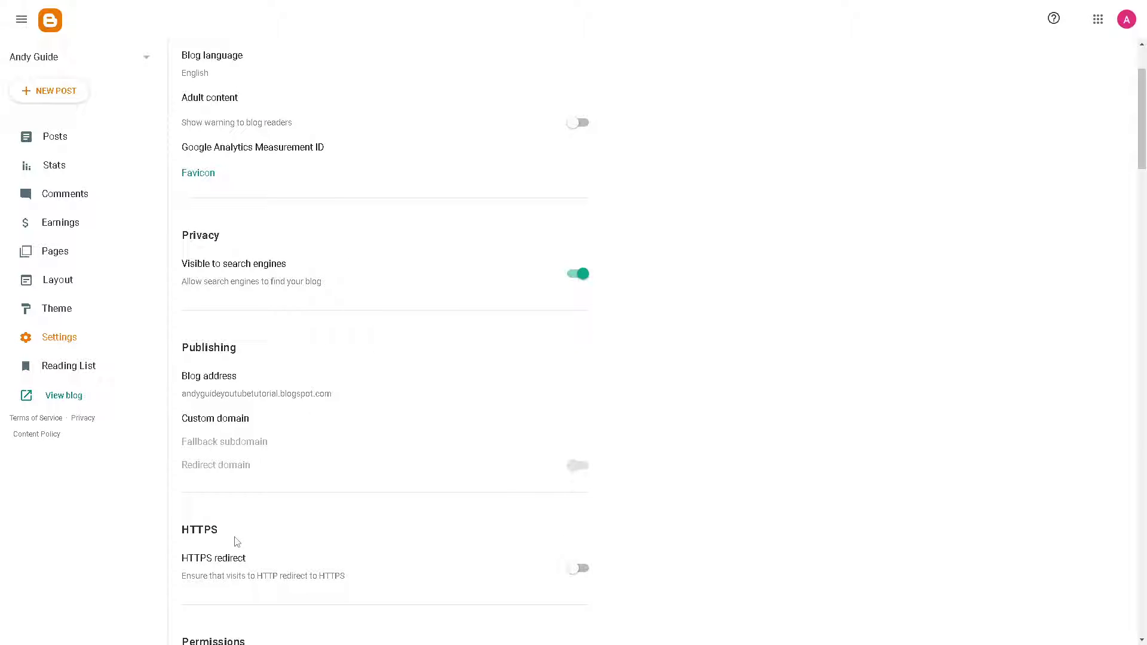
{"action": "scroll", "coordinate": [236, 555], "scroll_direction": "down", "scroll_amount": 2}
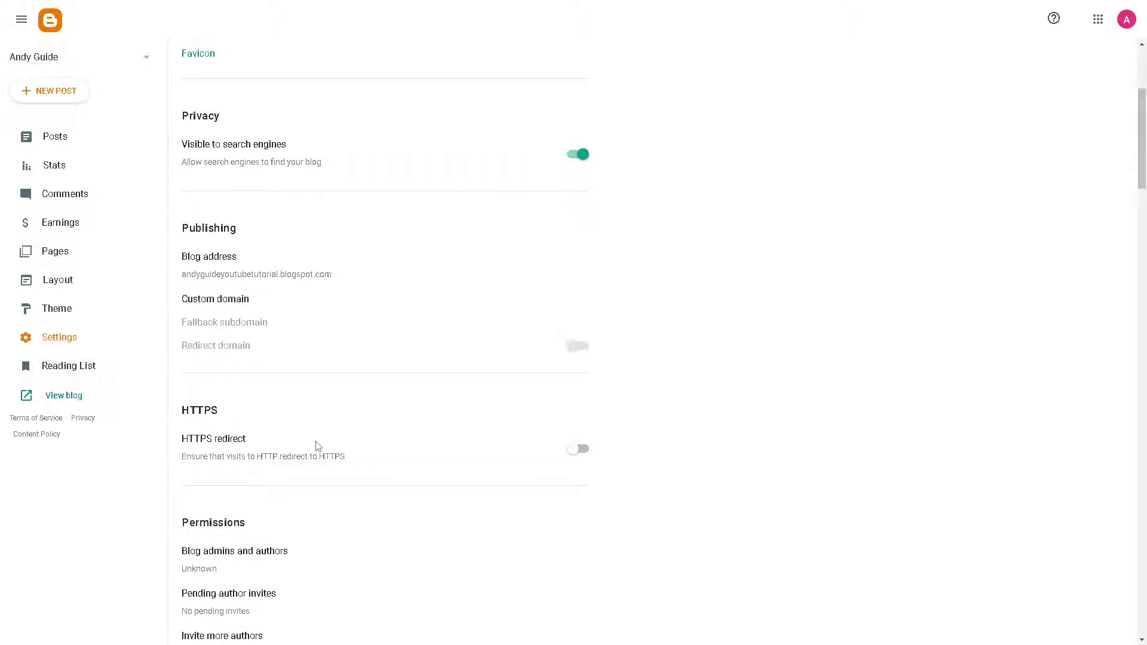
{"action": "left_click", "coordinate": [586, 457]}
{"action": "scroll", "coordinate": [320, 289], "scroll_direction": "down", "scroll_amount": 20}
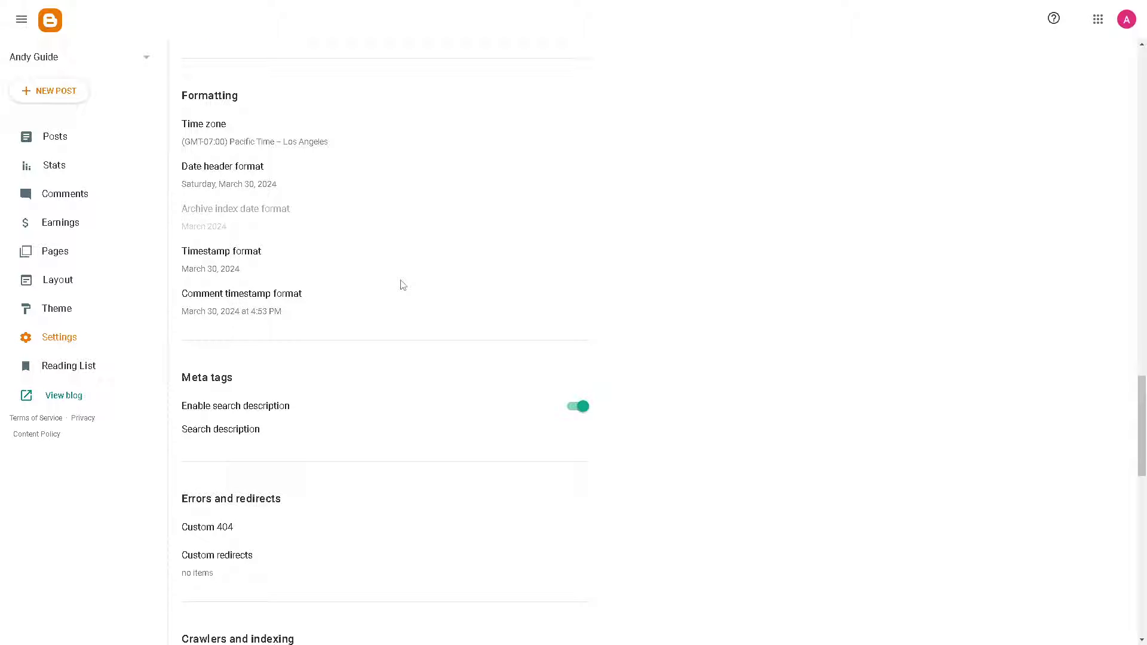
{"action": "scroll", "coordinate": [402, 284], "scroll_direction": "down", "scroll_amount": 6}
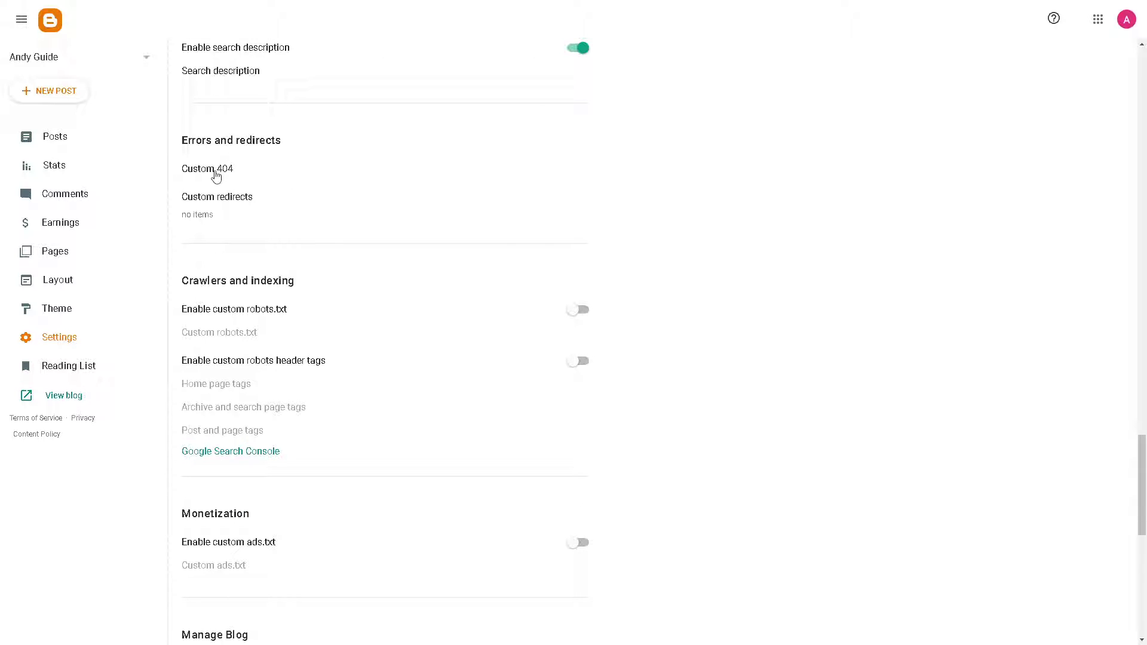
{"action": "left_click", "coordinate": [215, 172]}
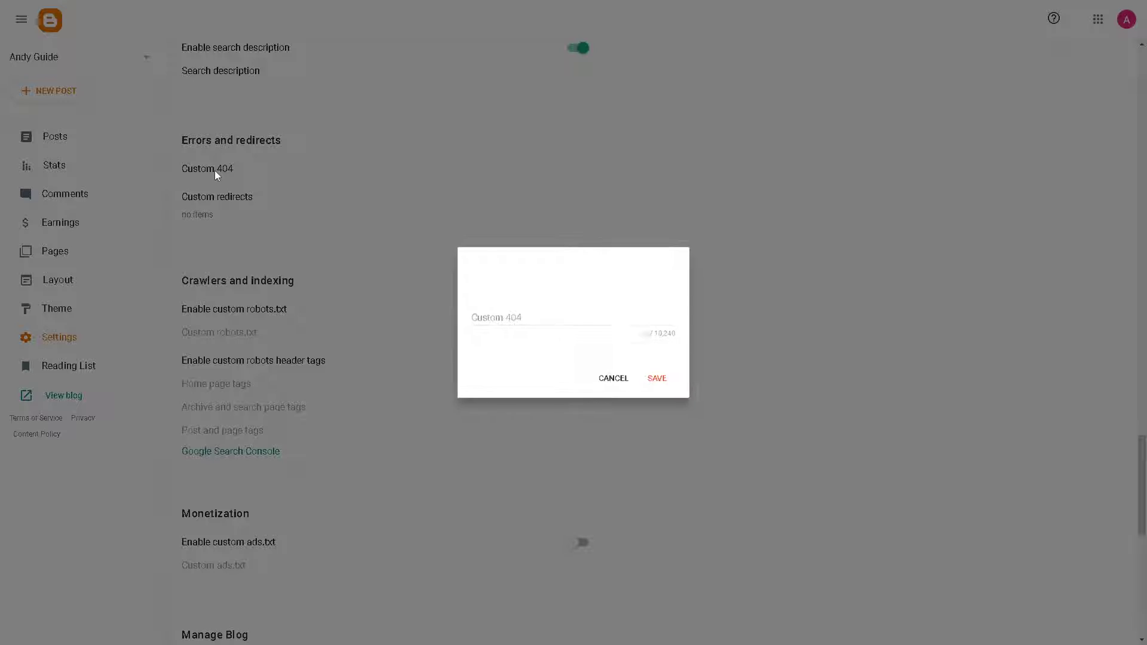
{"action": "left_click", "coordinate": [516, 315]}
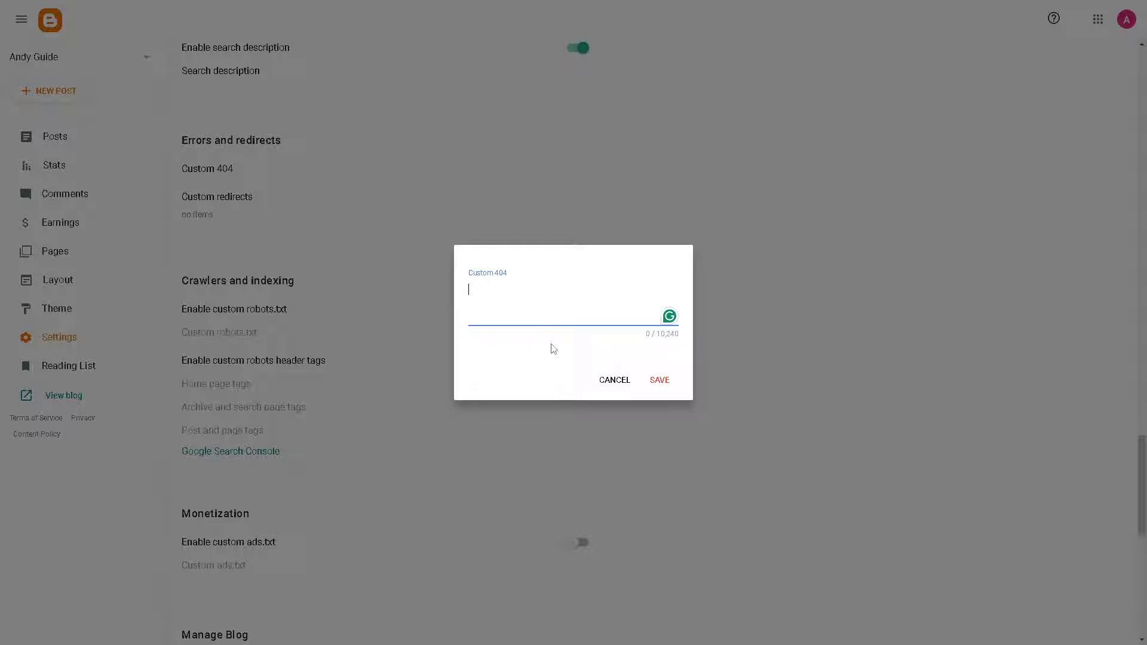
{"action": "type", "text": "www.andyguide.com"}
{"action": "left_click", "coordinate": [660, 385]}
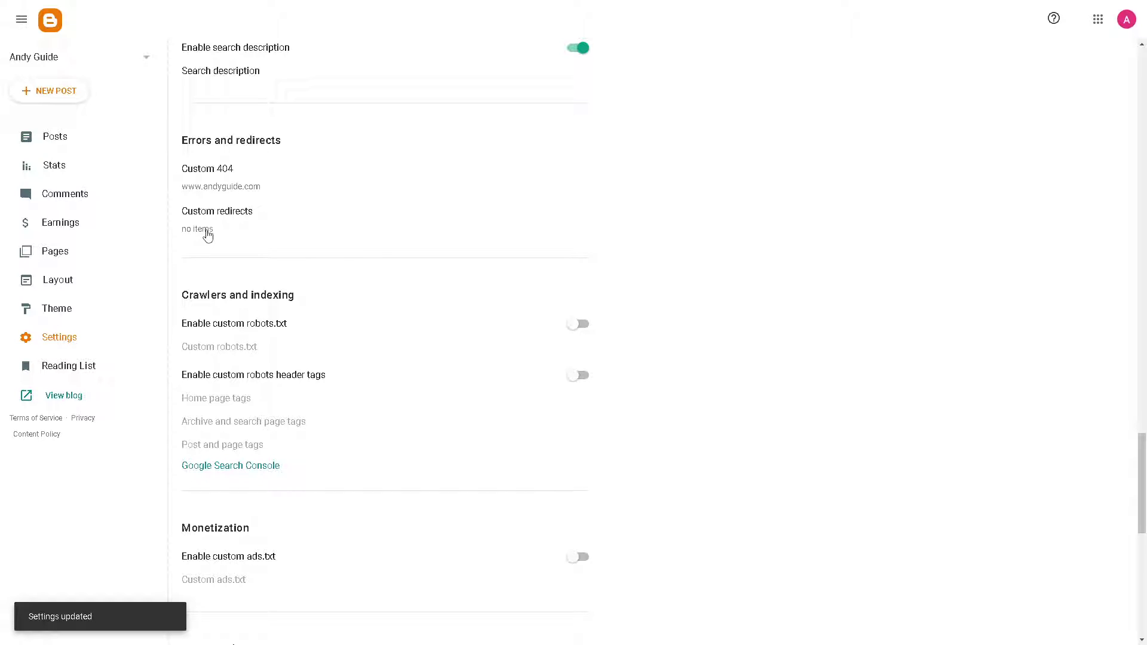
{"action": "left_click", "coordinate": [208, 234]}
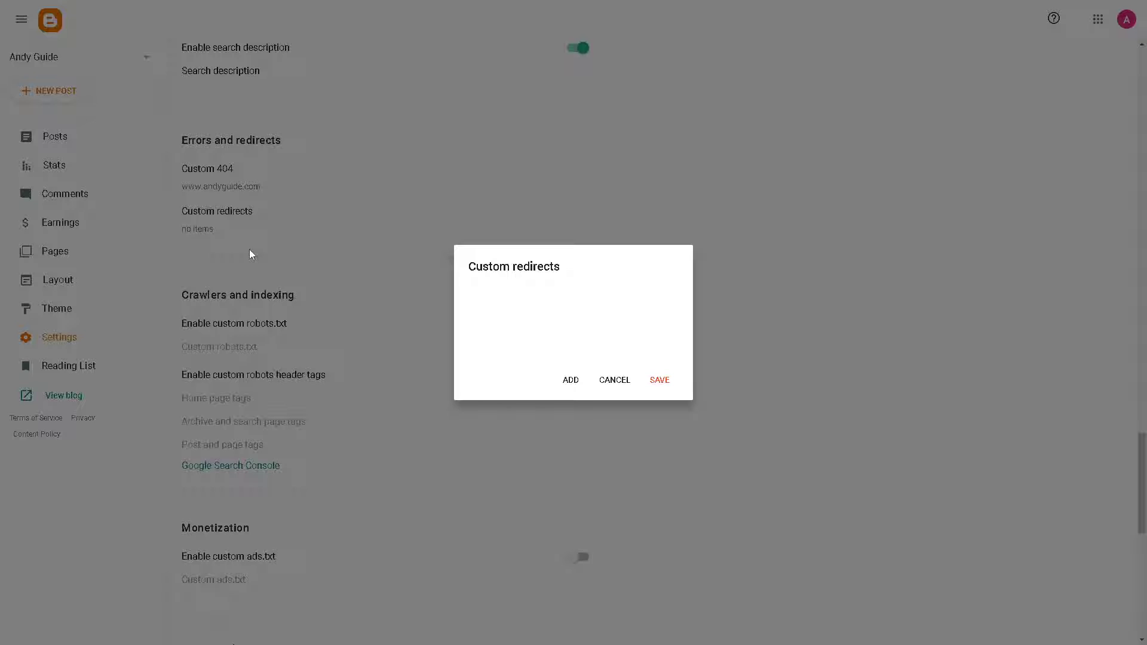
{"action": "left_click", "coordinate": [572, 382]}
{"action": "left_click", "coordinate": [496, 283]}
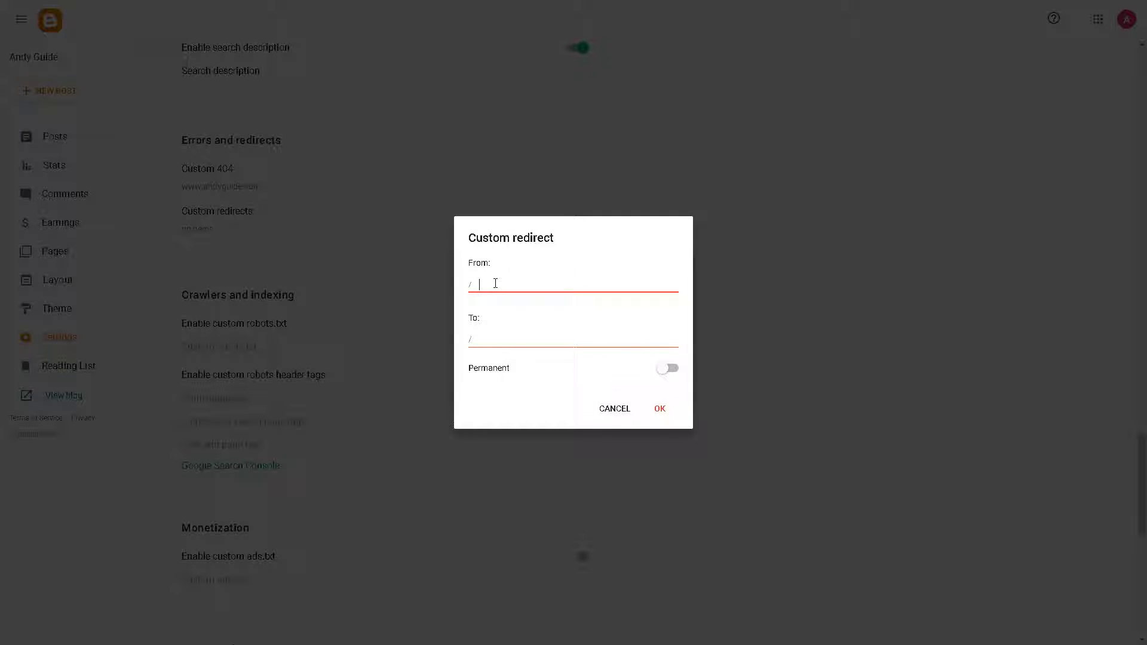
{"action": "type", "text": "www"}
{"action": "type", "text": ".anyduige"}
{"action": "key", "text": "BackSpace"}
{"action": "key", "text": "BackSpace"}
{"action": "key", "text": "BackSpace"}
{"action": "key", "text": "BackSpace"}
{"action": "key", "text": "BackSpace"}
{"action": "key", "text": "BackSpace"}
{"action": "type", "text": "dyguide.com"}
{"action": "left_click", "coordinate": [505, 336]}
{"action": "type", "text": "www"}
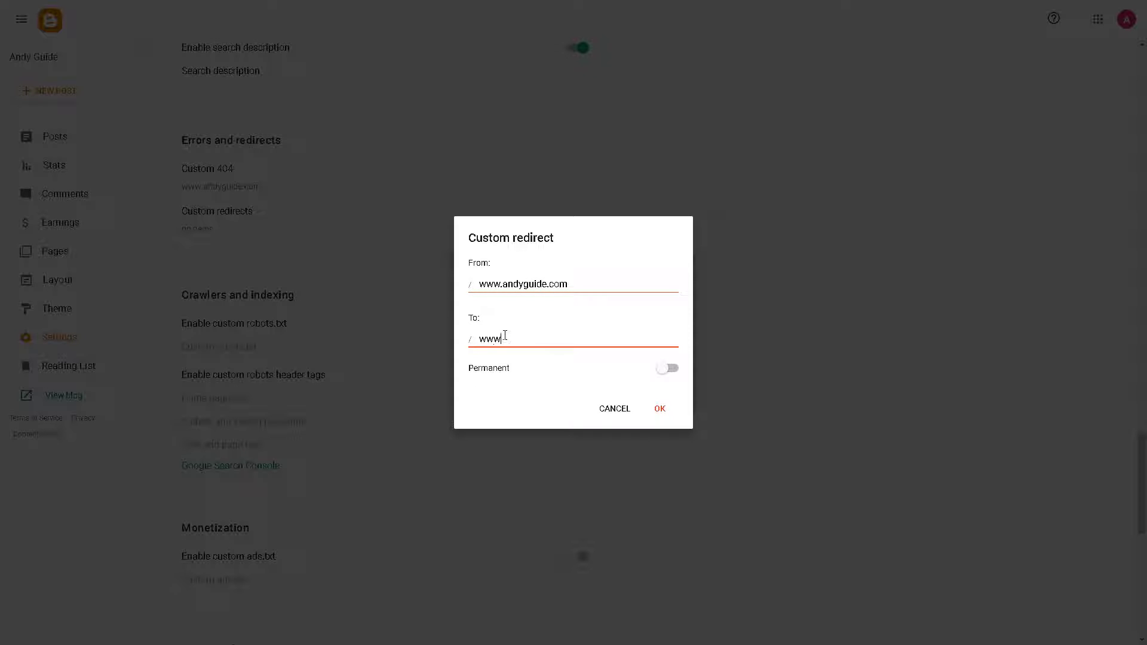
{"action": "type", "text": ".andyguideyoutubetutoiral.com"}
{"action": "left_click", "coordinate": [675, 373]}
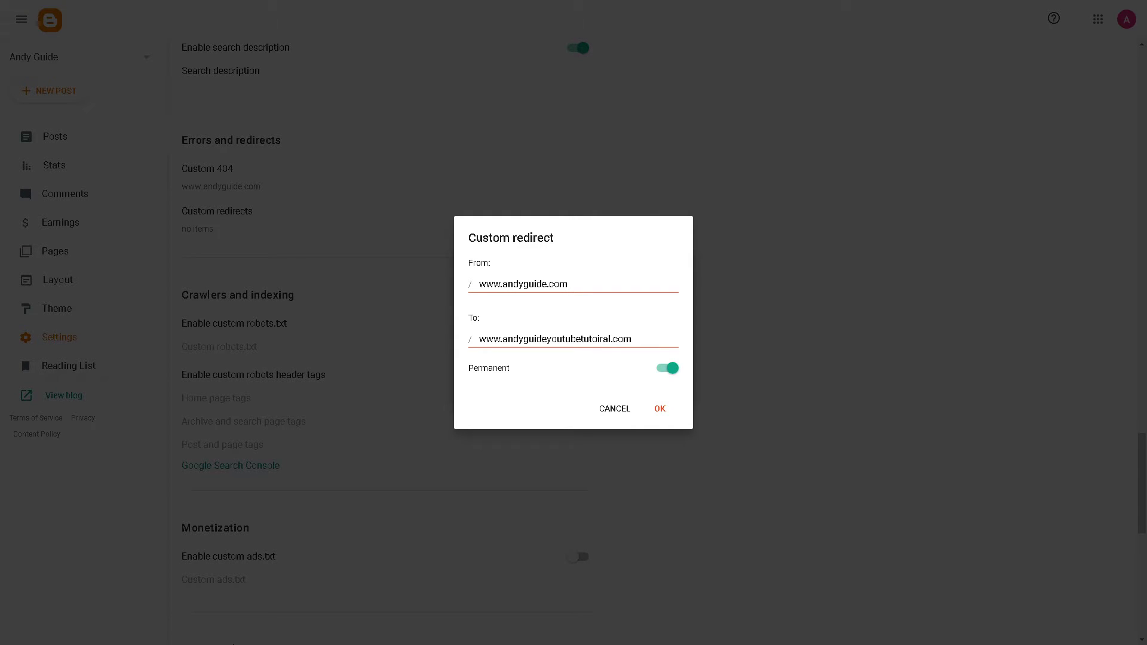
{"action": "left_click", "coordinate": [665, 412]}
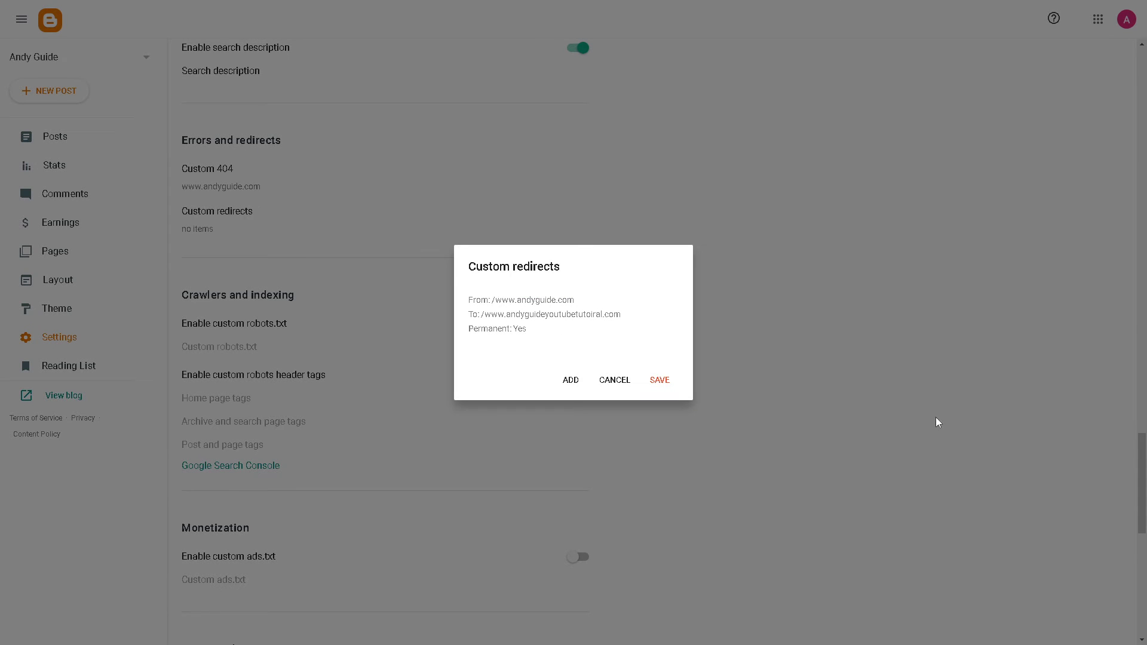
{"action": "left_click", "coordinate": [660, 383]}
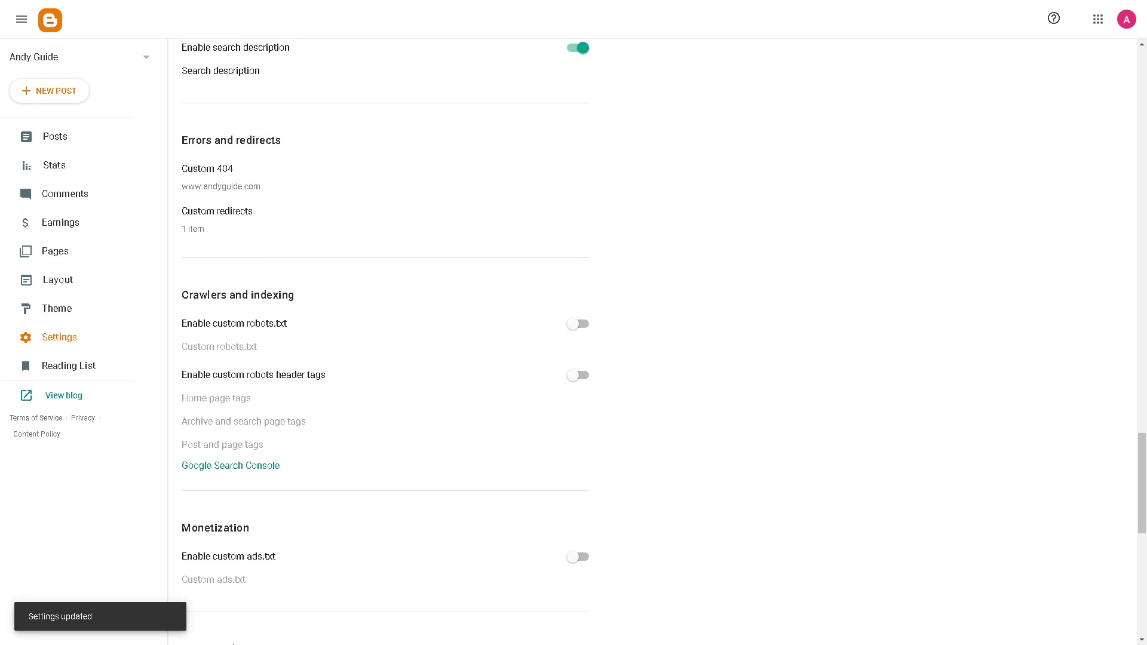